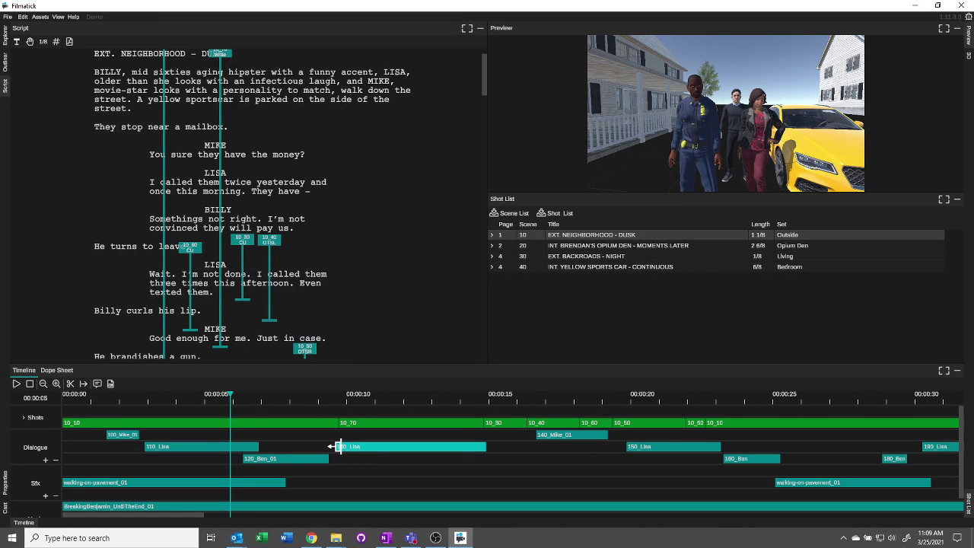
# Adjust both ends of the 130_Lisa dialogue clip so it finishes at about 00:00:14.5.
pyautogui.moveTo(337, 446)
pyautogui.mouseDown()
pyautogui.moveTo(352, 443)
pyautogui.moveTo(322, 441)
pyautogui.moveTo(361, 442)
pyautogui.moveTo(318, 443)
pyautogui.moveTo(373, 446)
pyautogui.moveTo(318, 445)
pyautogui.mouseUp()
pyautogui.moveTo(485, 450); pyautogui.dragTo(439, 456)
# Split the 130_Lisa dialogue clip at about 00:00:12.5, select its second piece and undo the split.
pyautogui.click(70, 384)
pyautogui.click(424, 458)
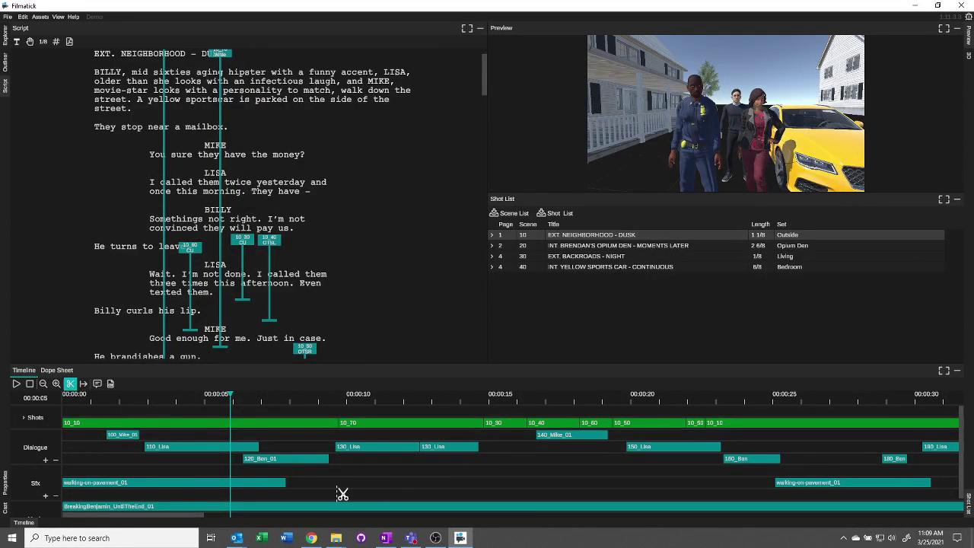
pyautogui.press('Escape')
pyautogui.click(446, 449)
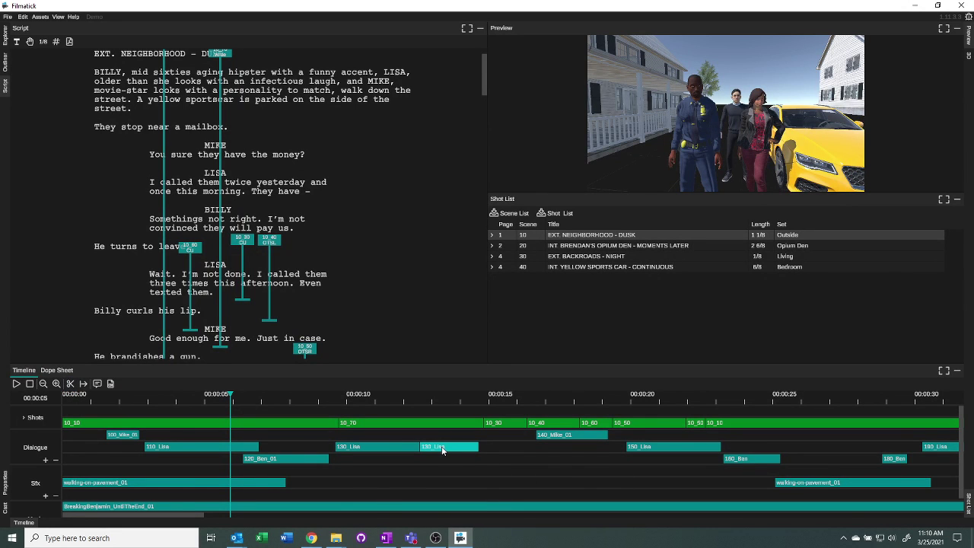
pyautogui.hotkey('ctrl', 'z')
# Select all timeline clips from the 200_Mike dialogue clip onward with the select-forward tool.
pyautogui.click(84, 384)
pyautogui.scroll(-1, 494, 453)
pyautogui.scroll(1, 494, 453)
pyautogui.moveTo(131, 522); pyautogui.dragTo(245, 509)
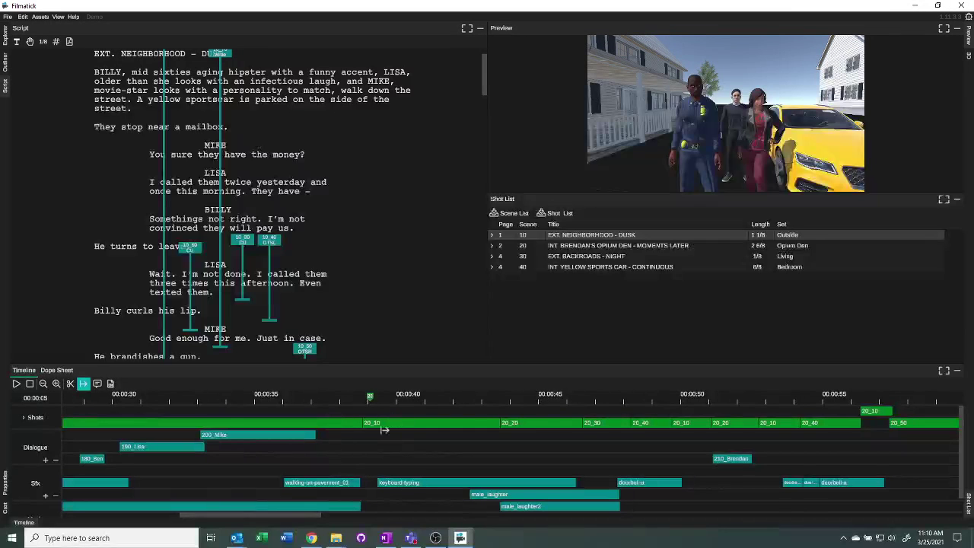
pyautogui.moveTo(267, 515)
pyautogui.mouseDown()
pyautogui.moveTo(629, 534)
pyautogui.moveTo(345, 538)
pyautogui.moveTo(278, 525)
pyautogui.mouseUp()
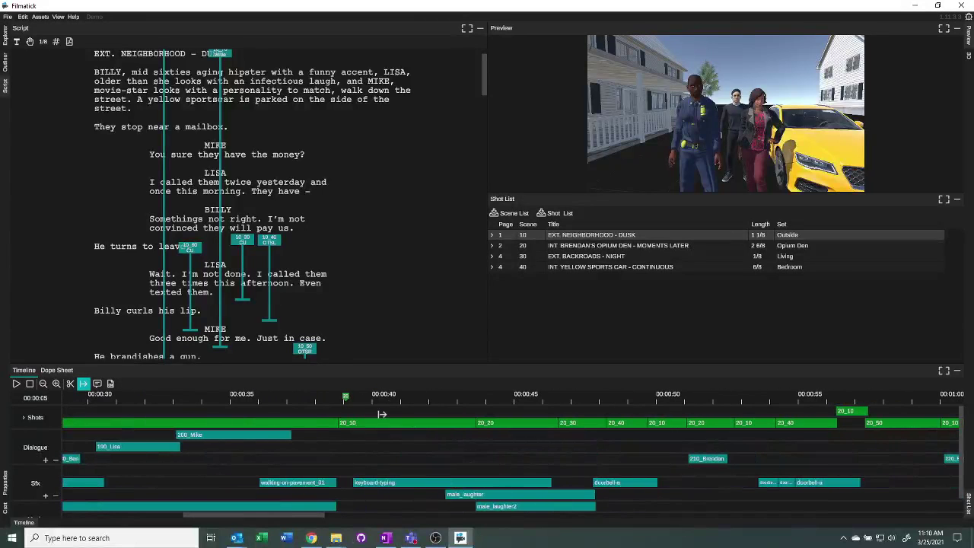
pyautogui.click(382, 422)
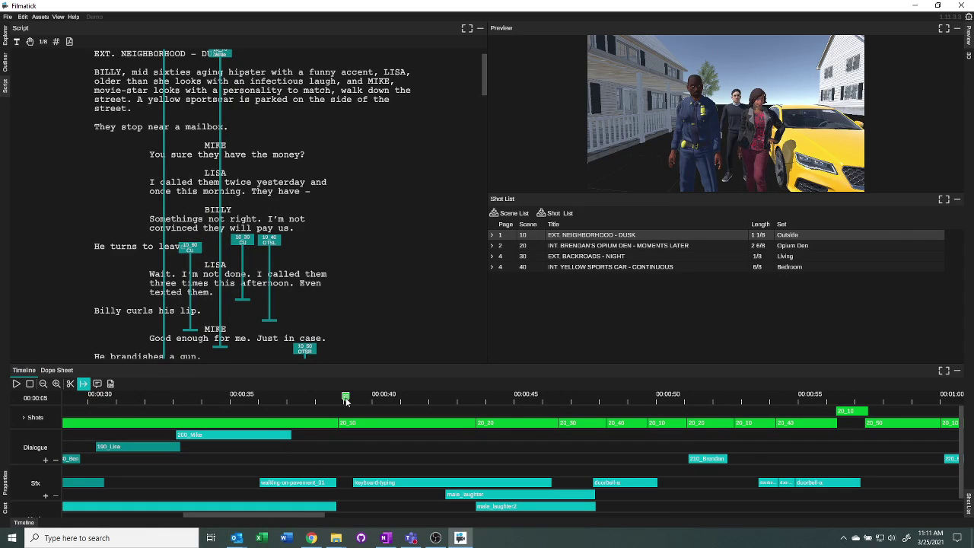
# Go to scene 30, EXT. BACKROADS - NIGHT, and back to scene 20 to check their timeline markers.
pyautogui.click(569, 257)
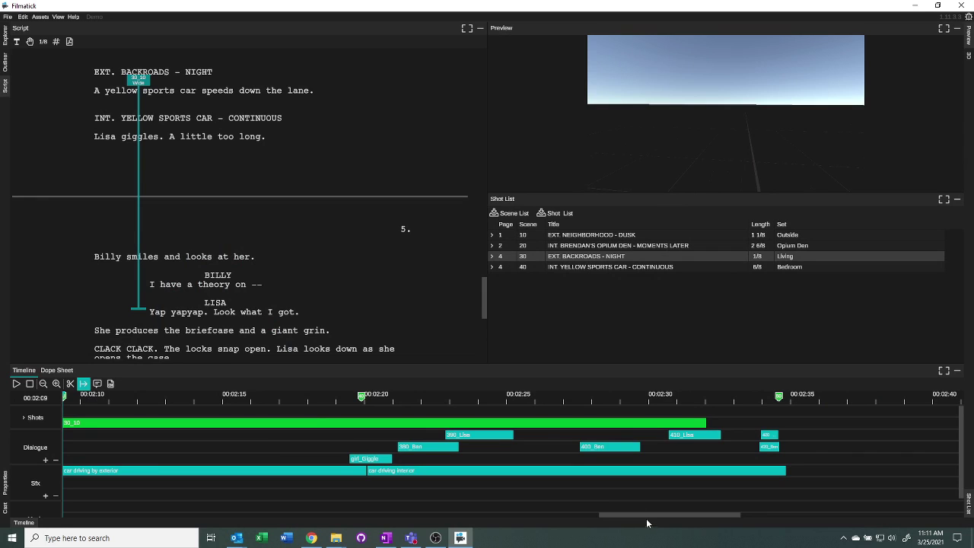
pyautogui.moveTo(642, 514); pyautogui.dragTo(636, 515)
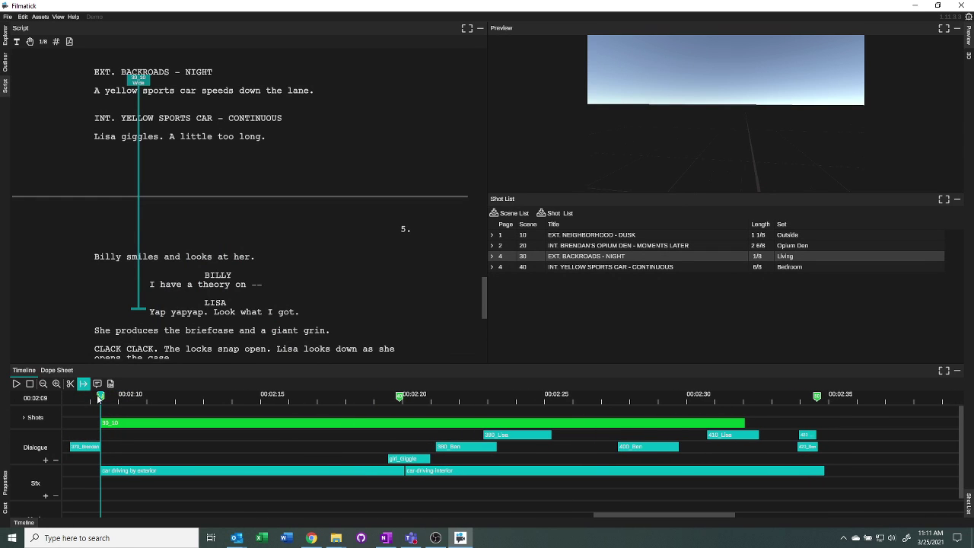
pyautogui.click(563, 247)
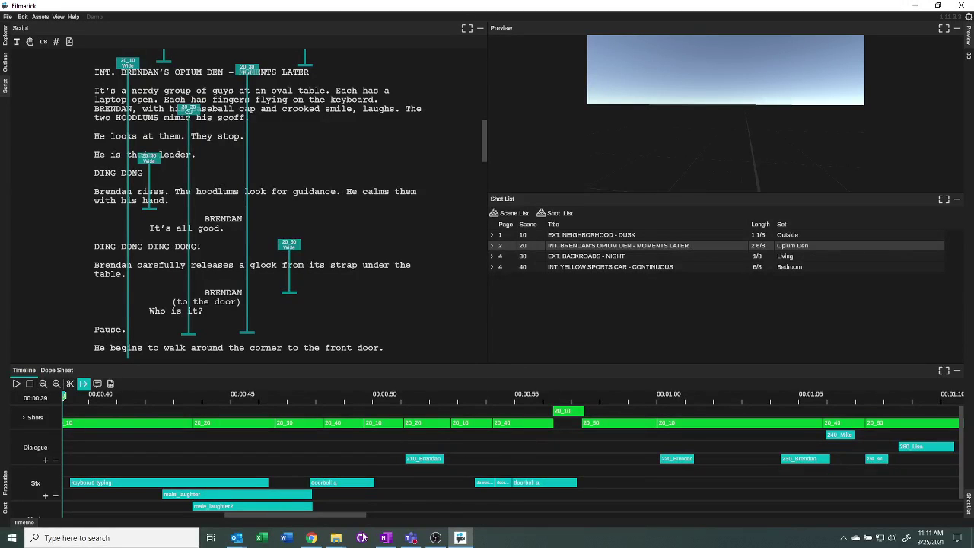
# Shorten the music clip under scene 10 so that it ends at about 00:00:22.
pyautogui.moveTo(349, 515); pyautogui.dragTo(270, 515)
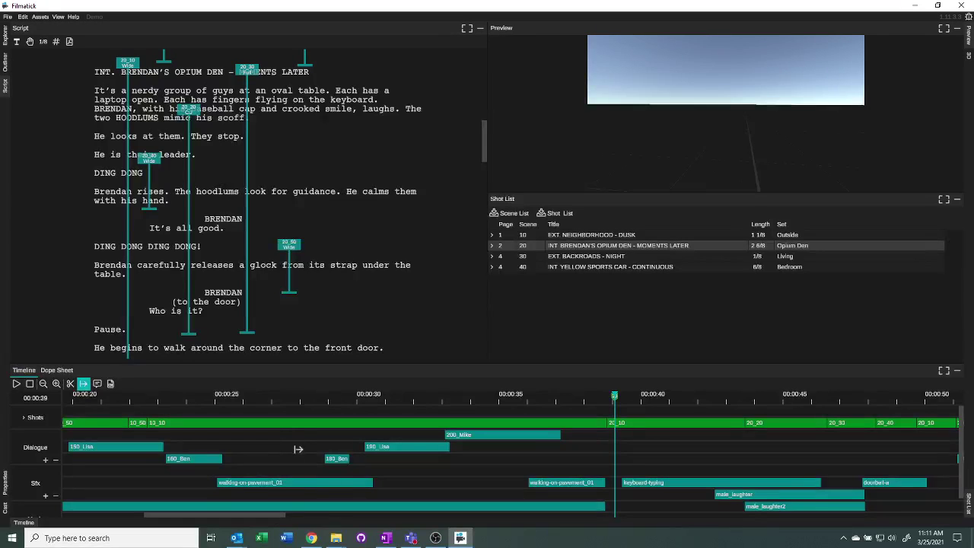
pyautogui.click(82, 384)
pyautogui.moveTo(600, 505); pyautogui.dragTo(124, 496)
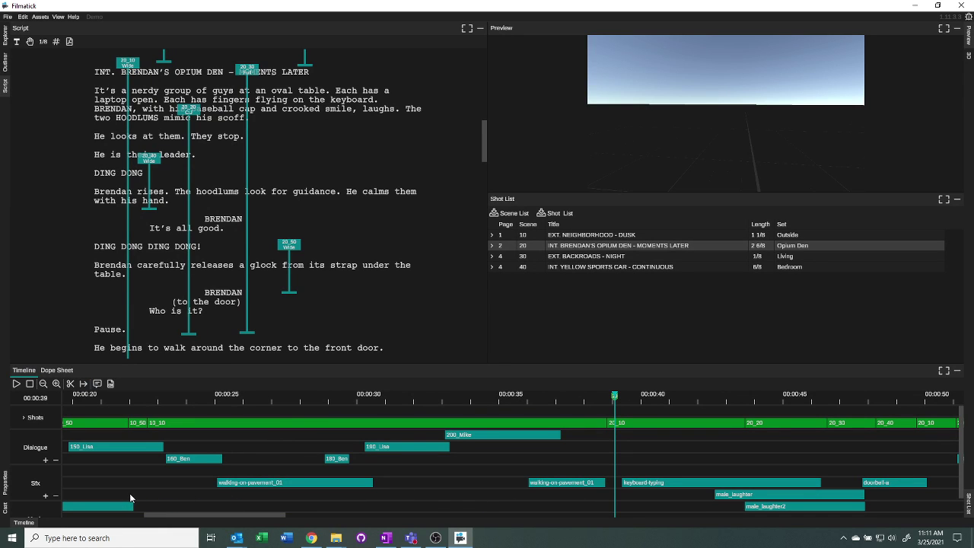
# Try shifting the last 10_10 shot of scene 10 and all following clips about 1.5 seconds later, leaving the shortened music out.
pyautogui.click(83, 383)
pyautogui.click(194, 423)
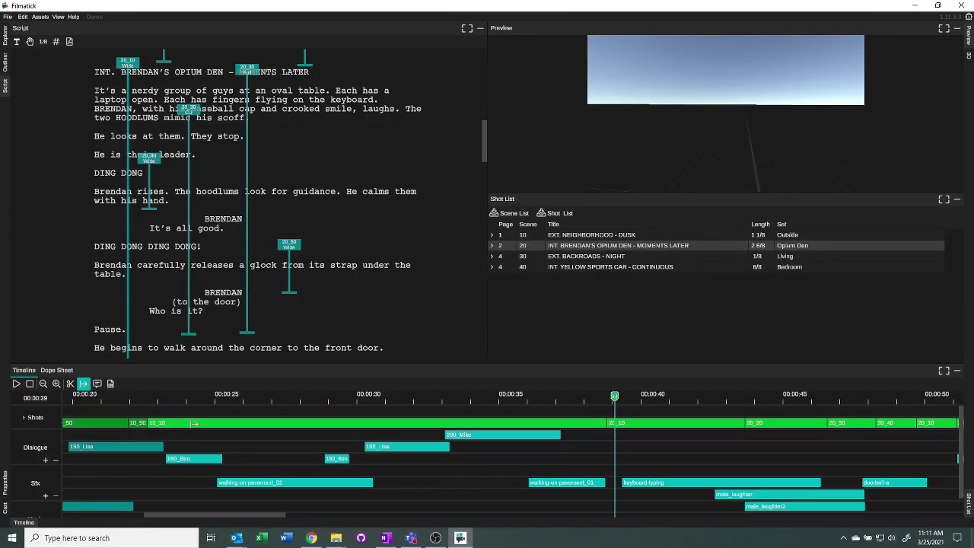
pyautogui.moveTo(198, 423); pyautogui.dragTo(240, 427)
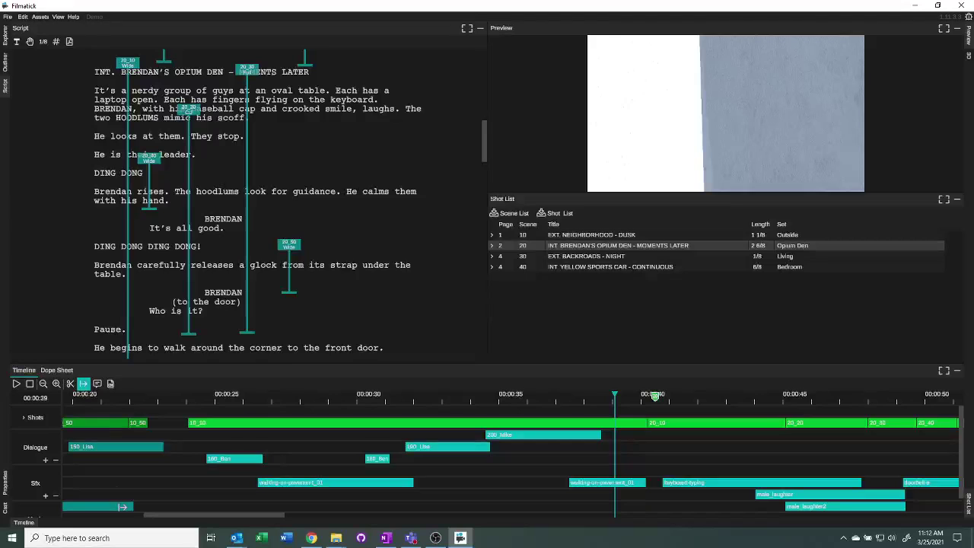
pyautogui.click(84, 384)
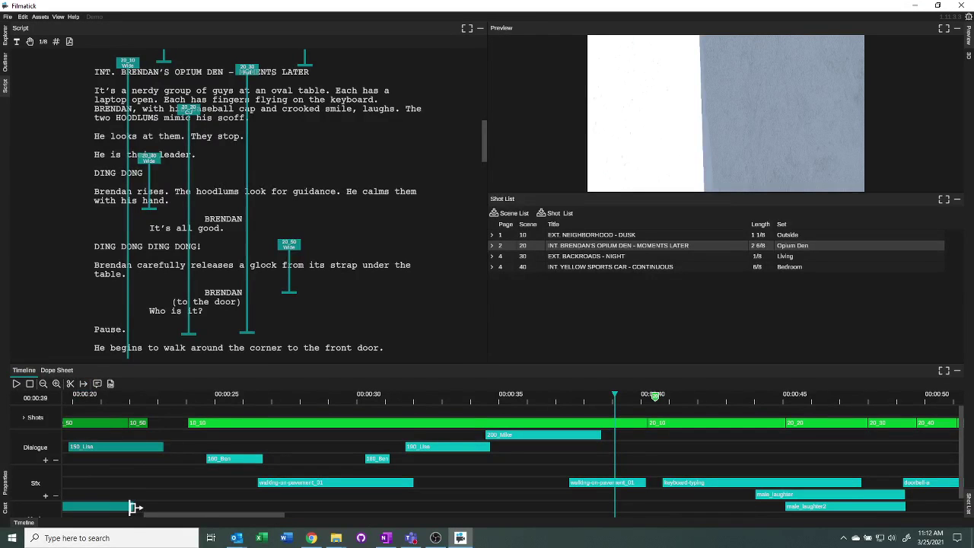
pyautogui.moveTo(133, 507); pyautogui.dragTo(533, 483)
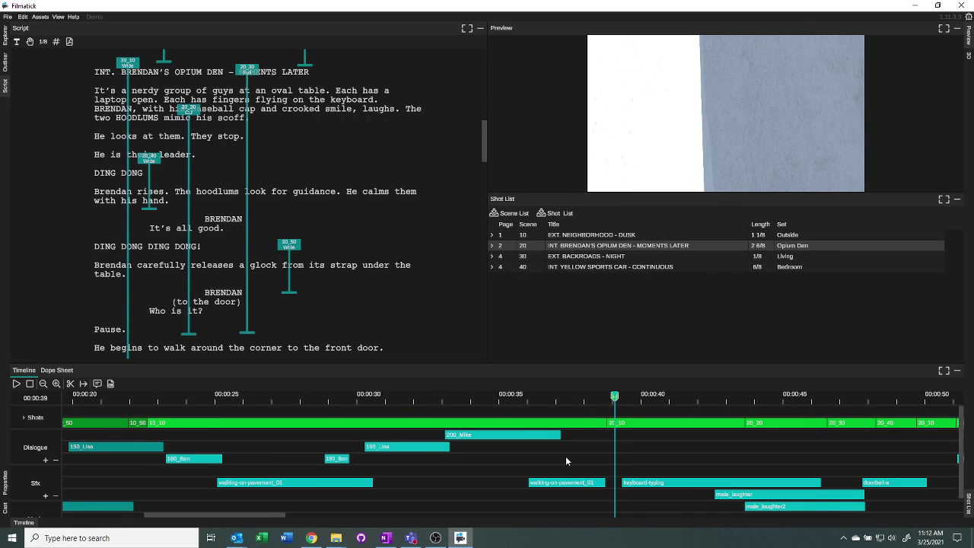
# Place the playhead at about 00:00:36 and try moving the scene 20 marker slightly later together with its following clips.
pyautogui.moveTo(241, 516); pyautogui.dragTo(291, 515)
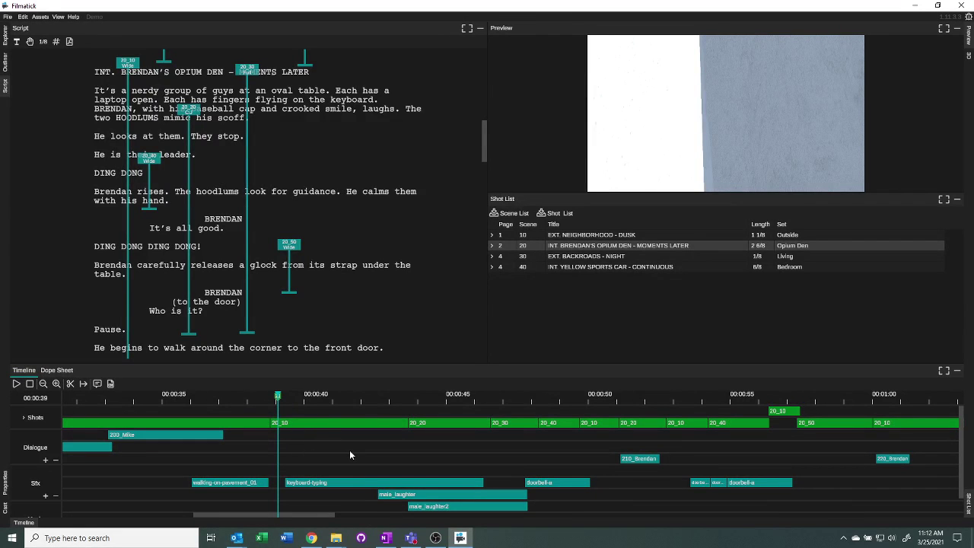
pyautogui.click(206, 398)
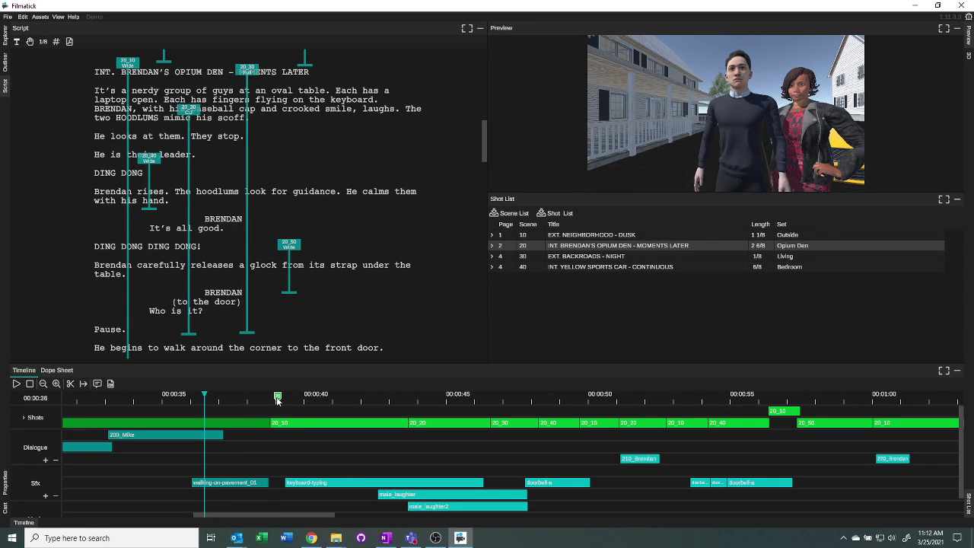
pyautogui.moveTo(278, 401)
pyautogui.mouseDown()
pyautogui.moveTo(315, 397)
pyautogui.moveTo(276, 407)
pyautogui.moveTo(293, 407)
pyautogui.mouseUp()
pyautogui.moveTo(286, 406); pyautogui.dragTo(282, 406)
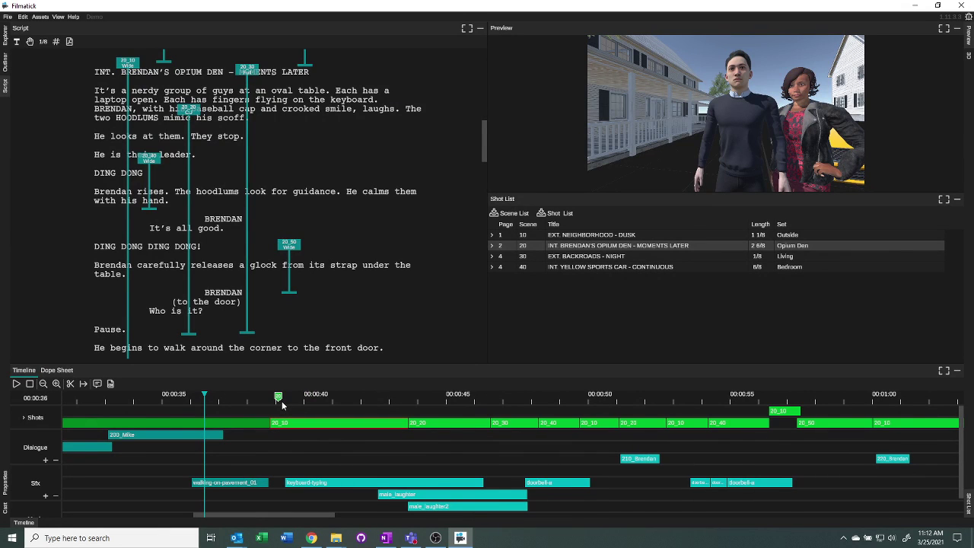
pyautogui.moveTo(282, 406)
pyautogui.mouseDown()
pyautogui.moveTo(261, 406)
pyautogui.moveTo(293, 487)
pyautogui.moveTo(245, 484)
pyautogui.moveTo(296, 486)
pyautogui.mouseUp()
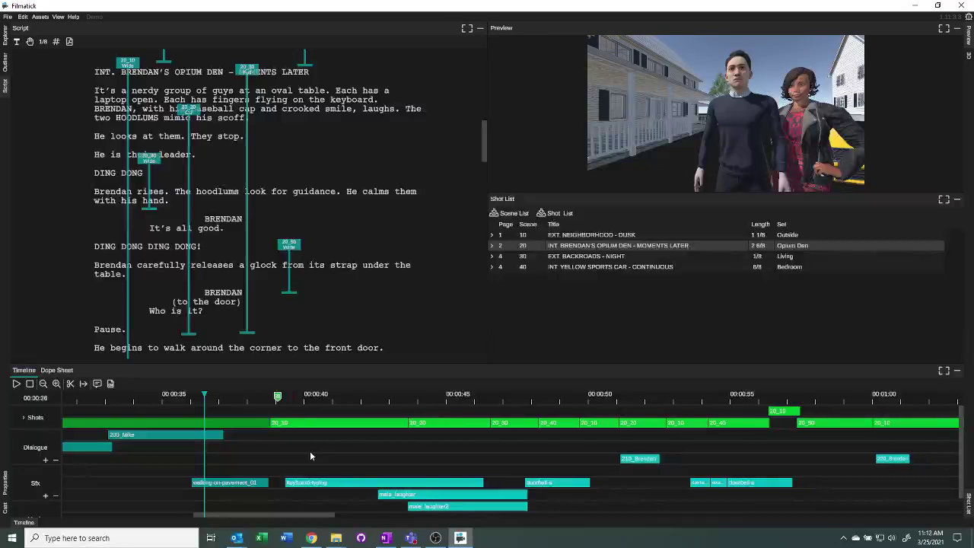
# Move only the scene 20 marker to about 00:00:41 and check it by jumping to scenes 10 and 20.
pyautogui.moveTo(280, 396); pyautogui.dragTo(296, 402)
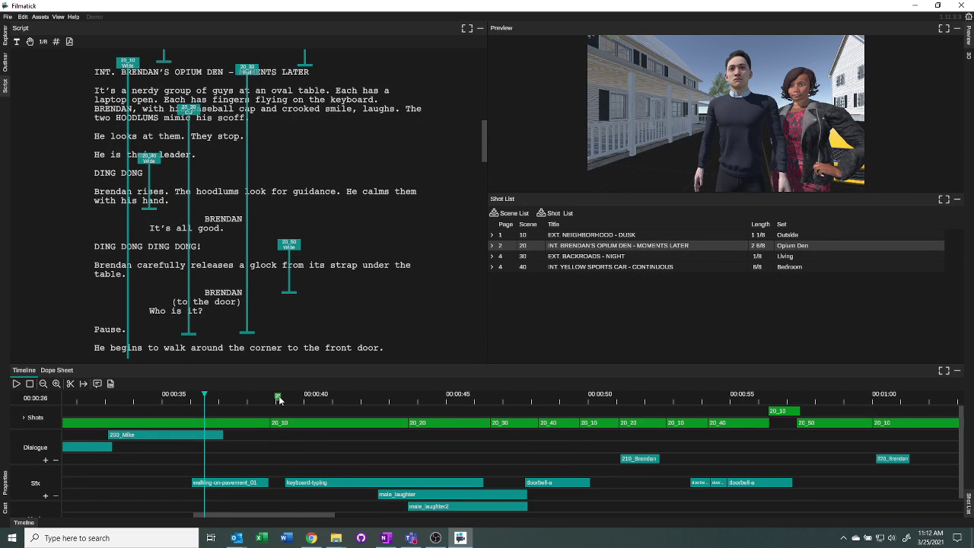
pyautogui.moveTo(278, 400); pyautogui.dragTo(366, 406)
pyautogui.click(560, 235)
pyautogui.click(562, 247)
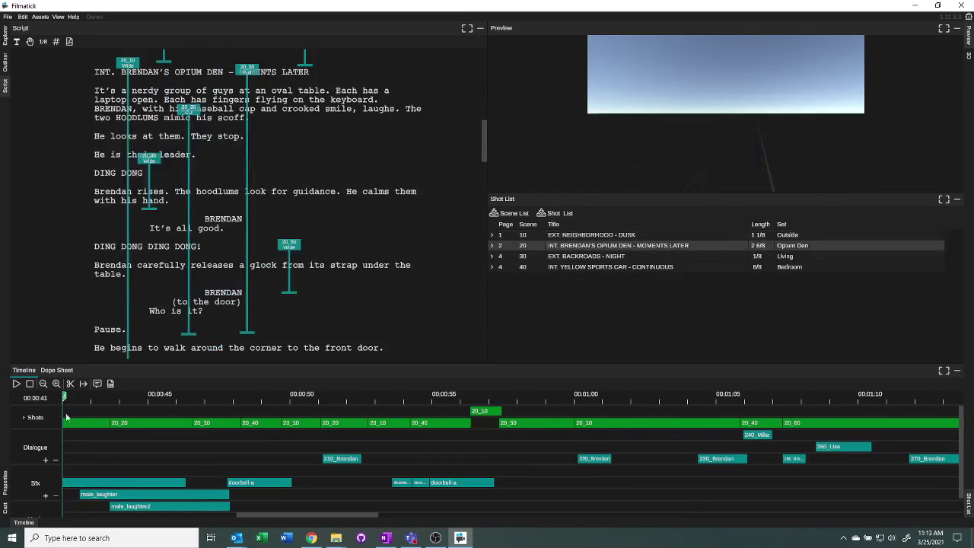
pyautogui.moveTo(336, 516); pyautogui.dragTo(307, 465)
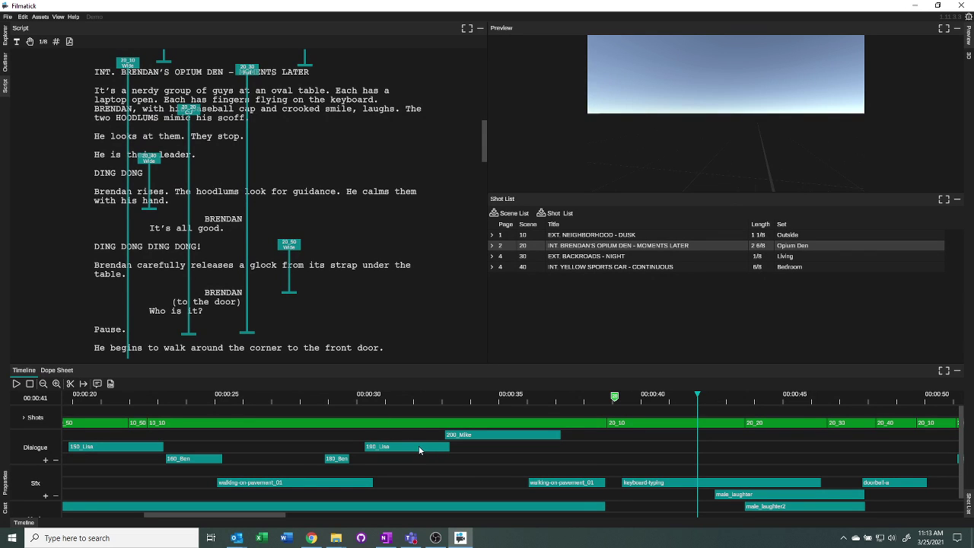
# Open the Explorer, collapse the Audio group, and expand Shots to list the shots of Scene 10 and Scene 20.
pyautogui.click(5, 41)
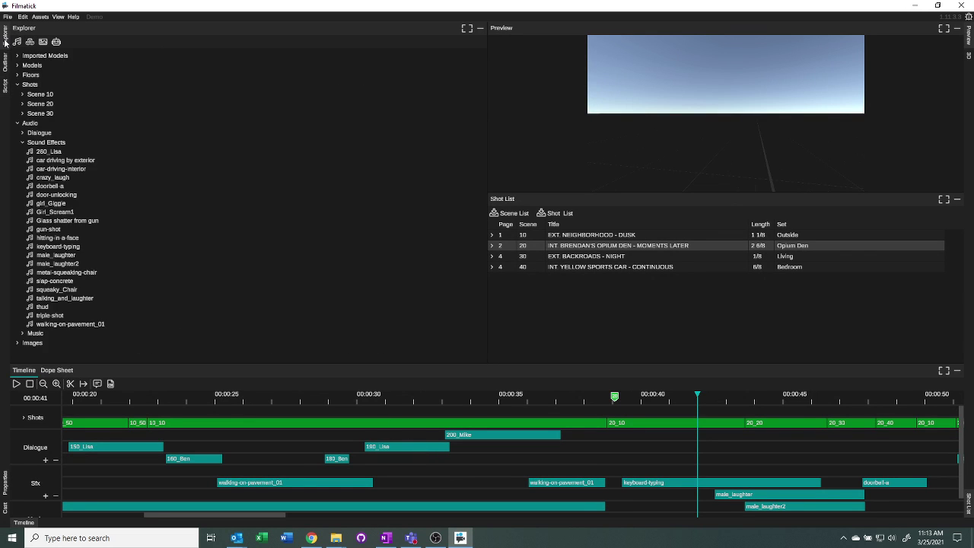
pyautogui.click(24, 84)
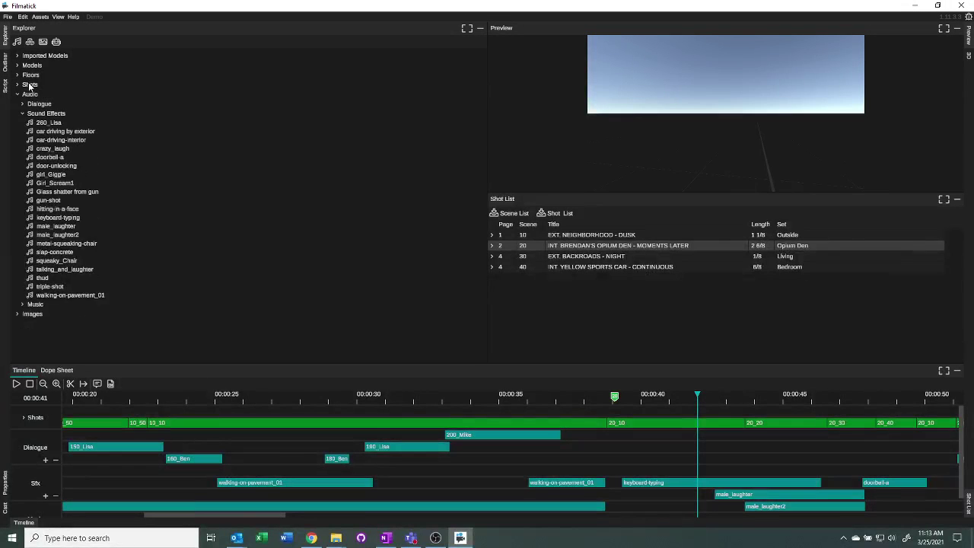
pyautogui.click(33, 95)
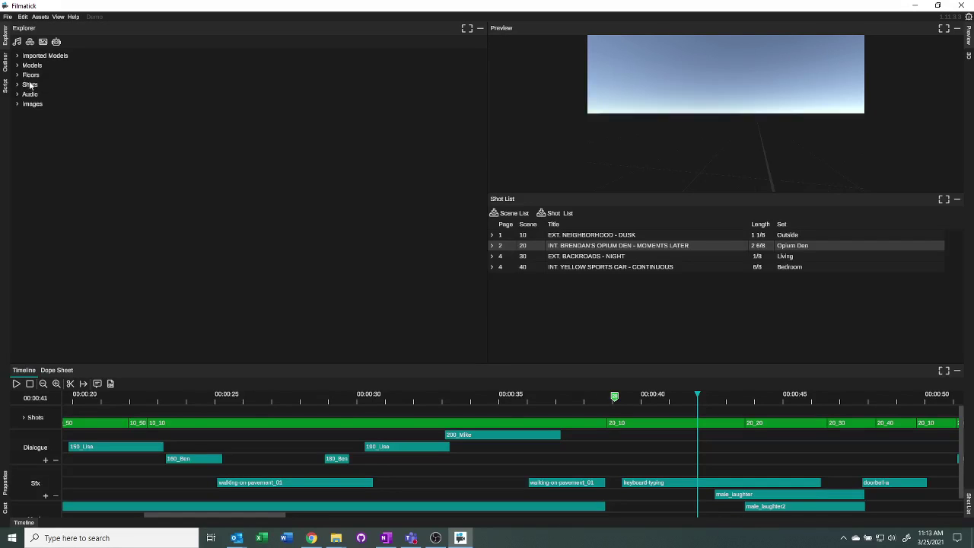
pyautogui.click(28, 86)
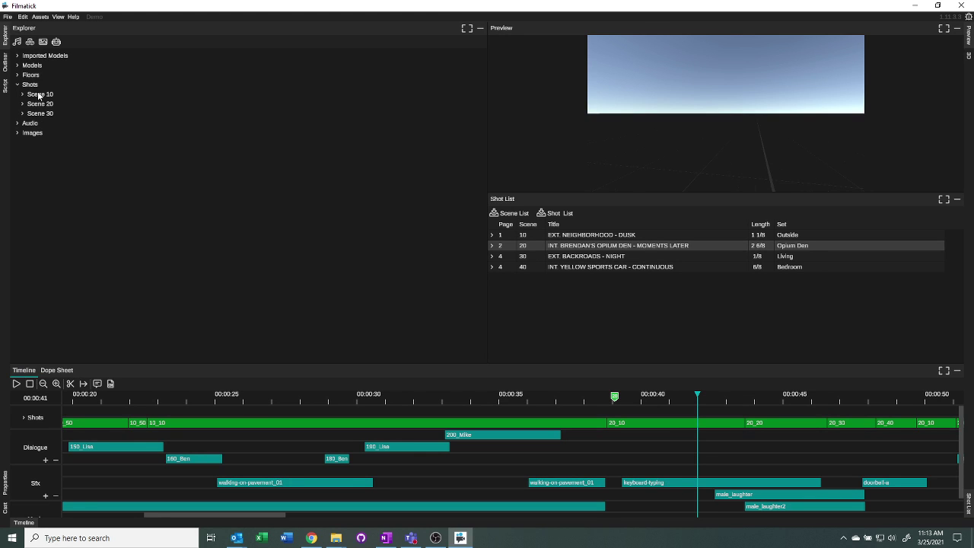
pyautogui.click(37, 95)
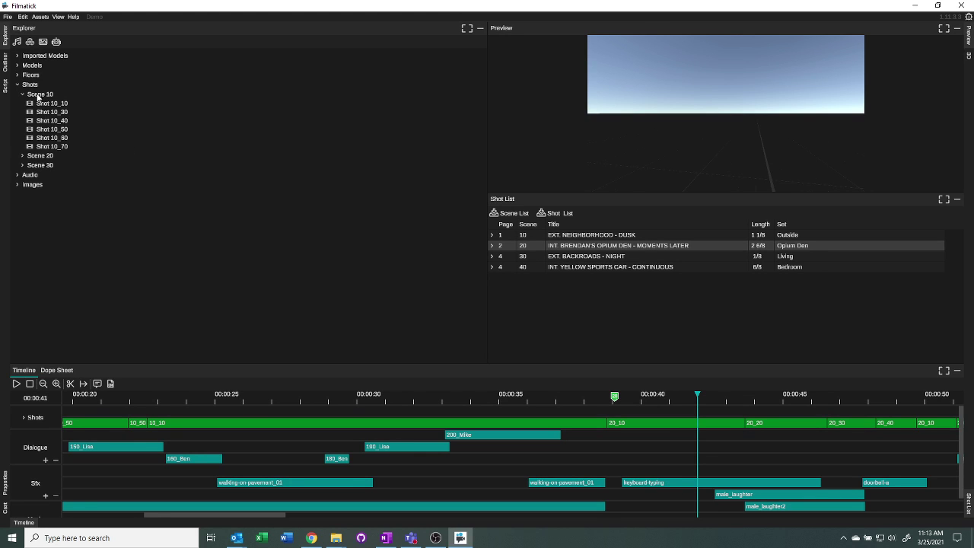
pyautogui.click(39, 156)
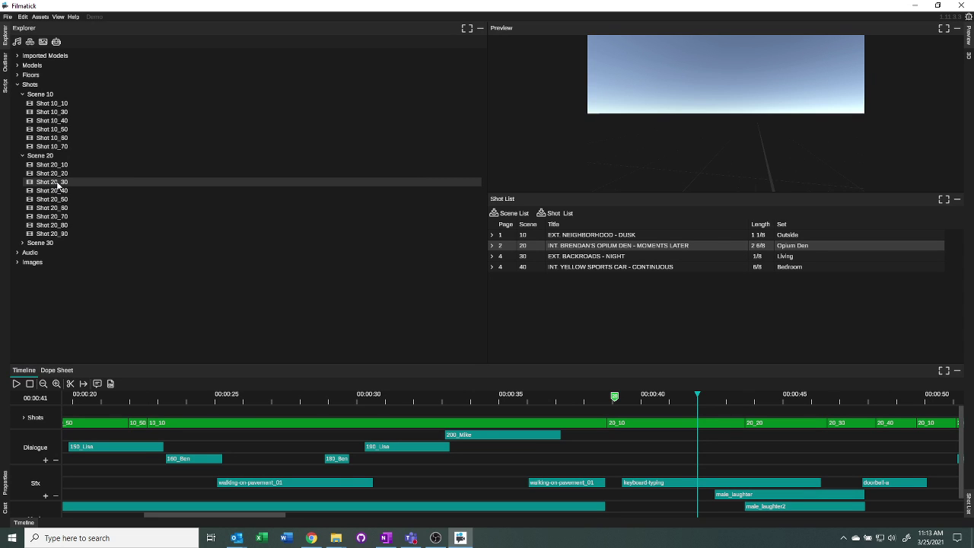
# Try placing Shot 20_30 at about 00:00:42 and Shot 20_10 at about 00:00:39 on the shots track.
pyautogui.moveTo(58, 185); pyautogui.dragTo(705, 418)
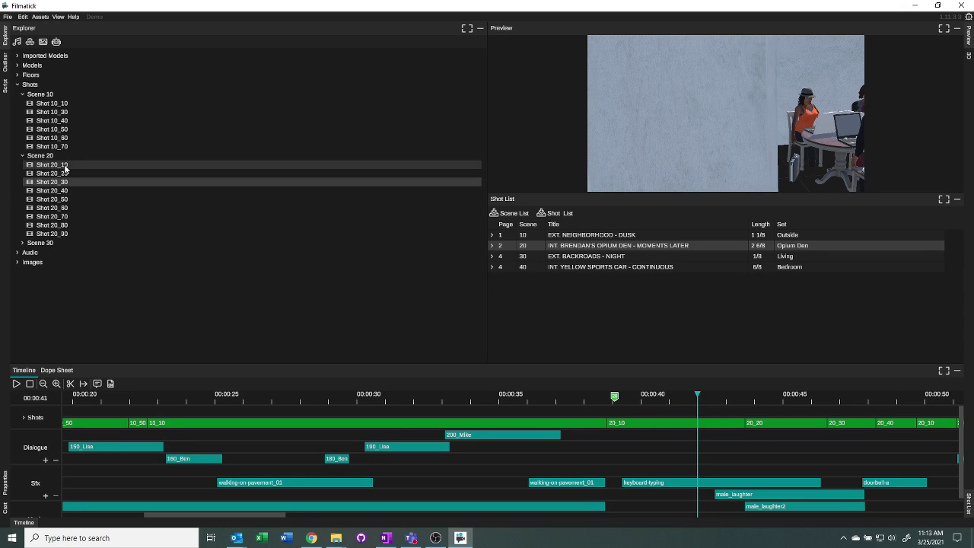
pyautogui.moveTo(65, 166); pyautogui.dragTo(616, 424)
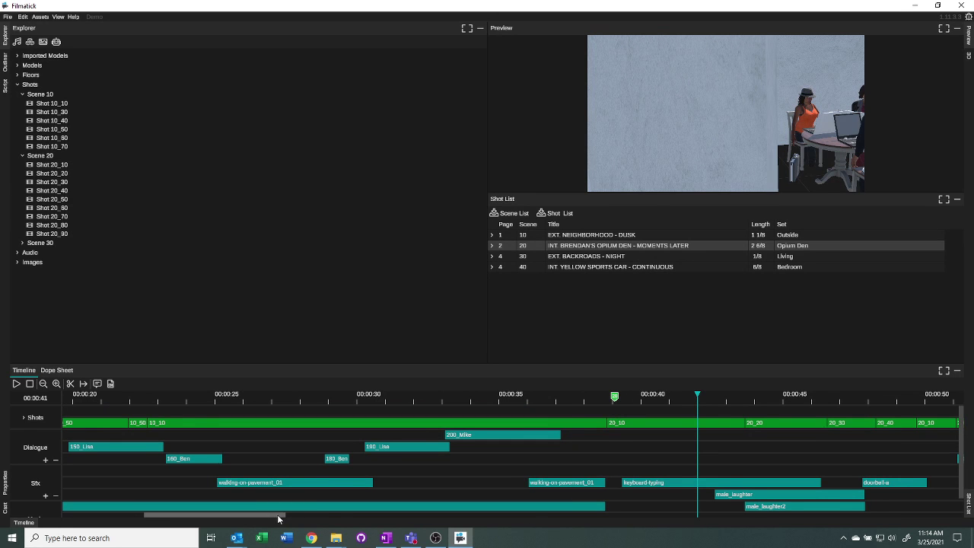
# Add Shot 20_10 above the existing shots at about 00:01:21 and delete the added clip.
pyautogui.moveTo(279, 517); pyautogui.dragTo(497, 518)
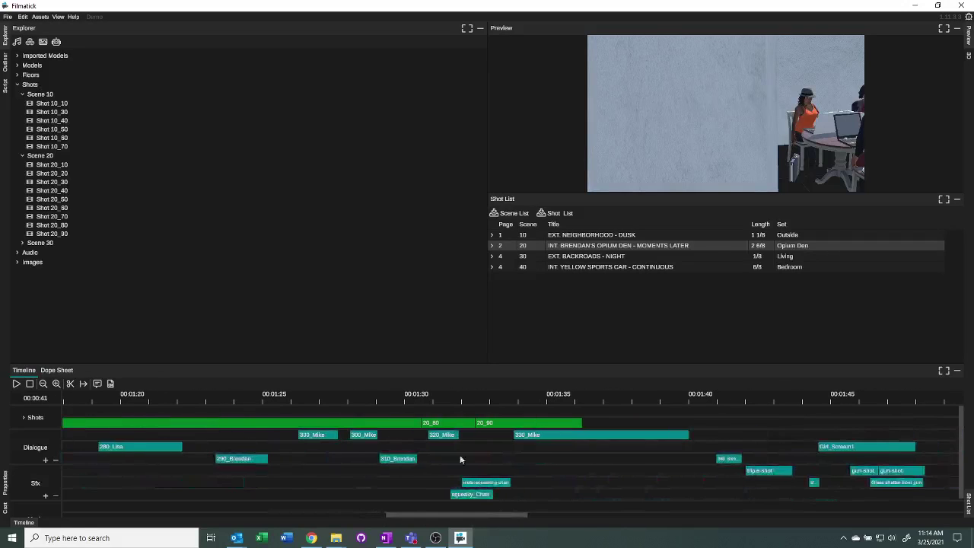
pyautogui.moveTo(55, 166); pyautogui.dragTo(150, 412)
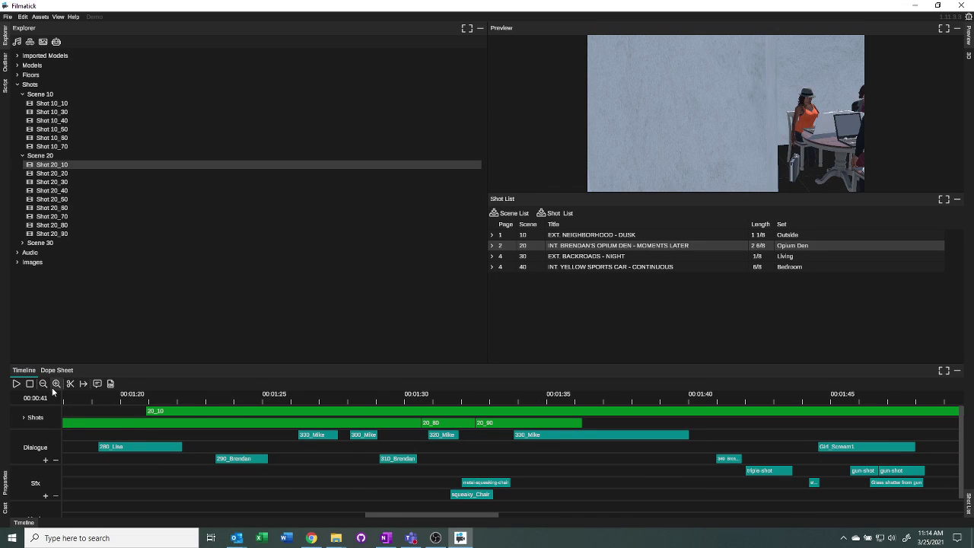
pyautogui.click(200, 412)
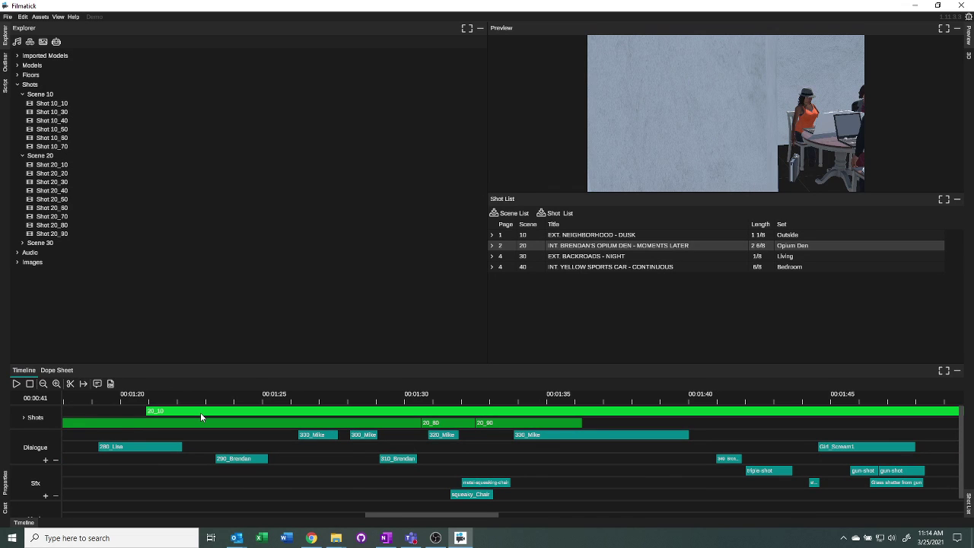
pyautogui.press('Delete')
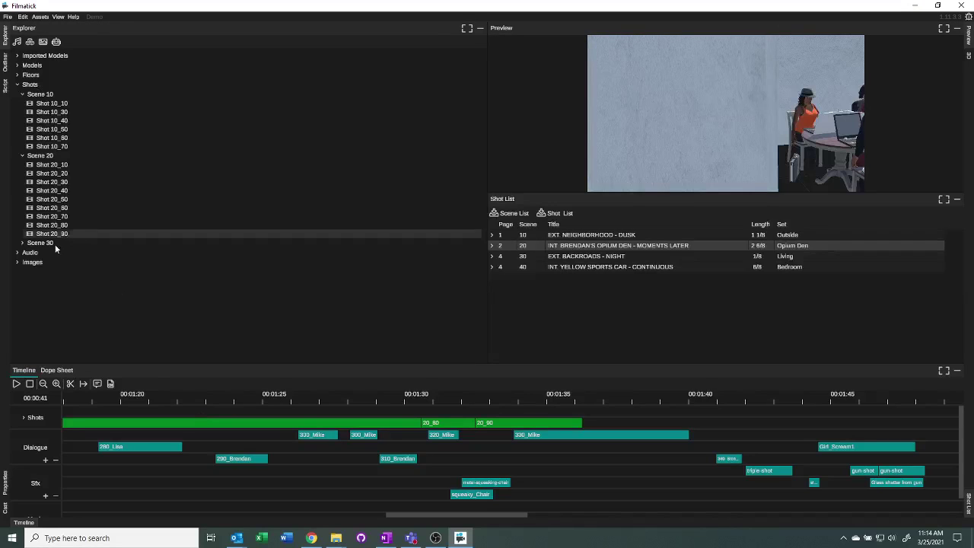
# Expand the Audio group and place the doorbell-a sound effect on the upper dialogue track at about 00:01:23.
pyautogui.click(32, 253)
pyautogui.scroll(-1, 77, 266)
pyautogui.scroll(-3, 77, 266)
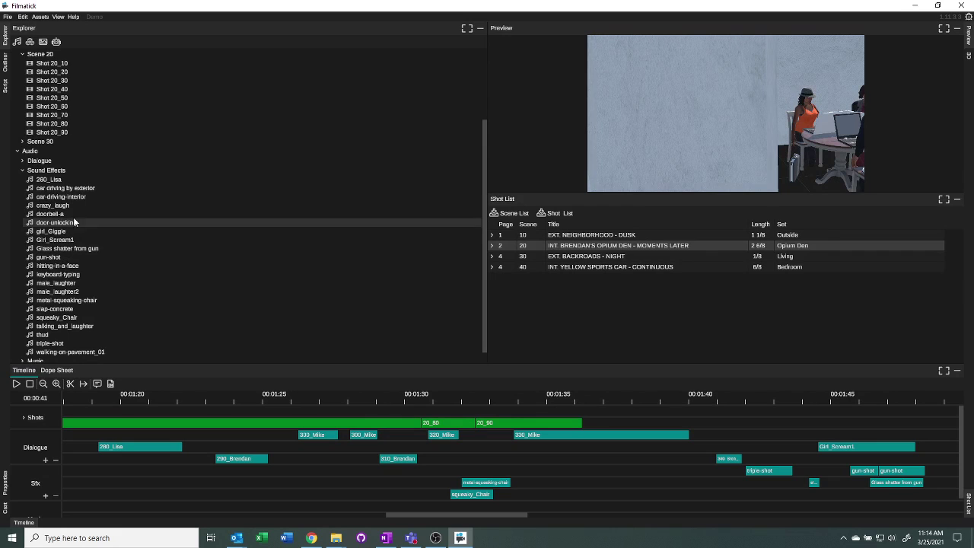
pyautogui.moveTo(63, 219); pyautogui.dragTo(213, 439)
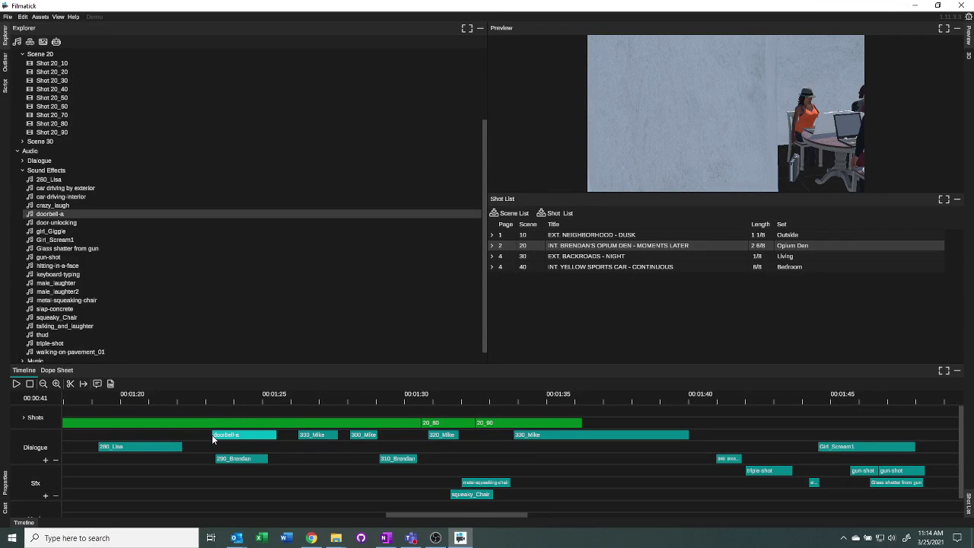
# Move the doorbell-a clip to the Sfx track at about 00:01:25, and collapse Audio and expand Images in the Explorer.
pyautogui.moveTo(212, 439); pyautogui.dragTo(281, 483)
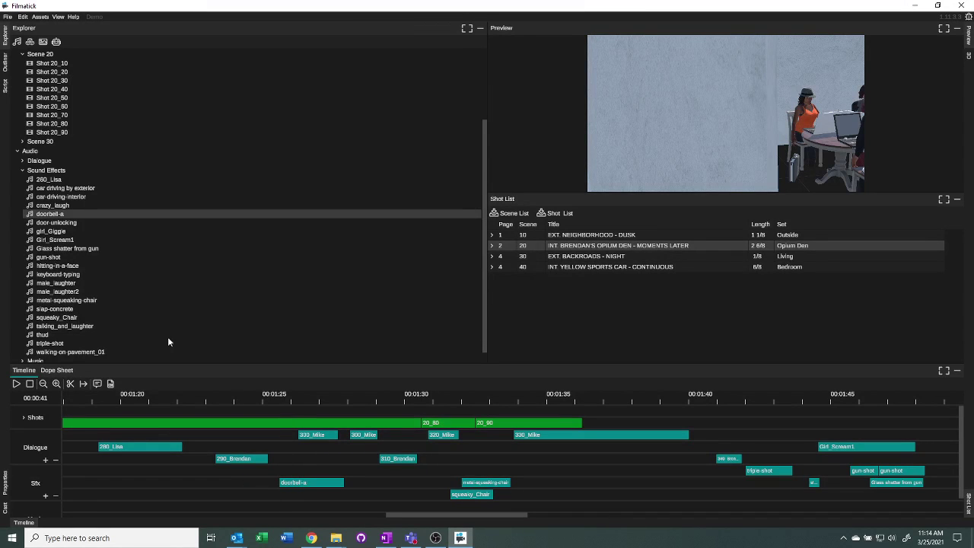
pyautogui.click(17, 152)
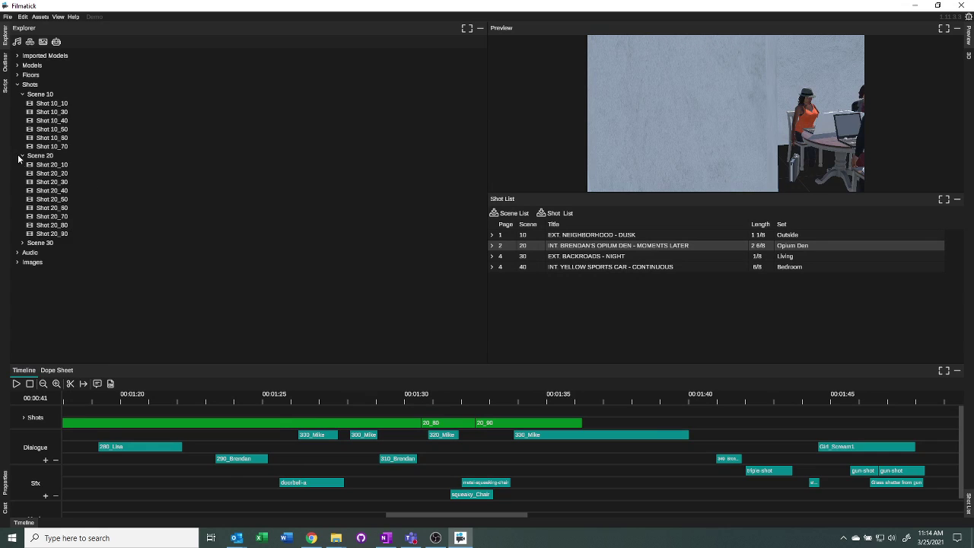
pyautogui.doubleClick(30, 264)
# Review the Export Video settings, including the export location and the render target options, and close them without rendering.
pyautogui.click(110, 383)
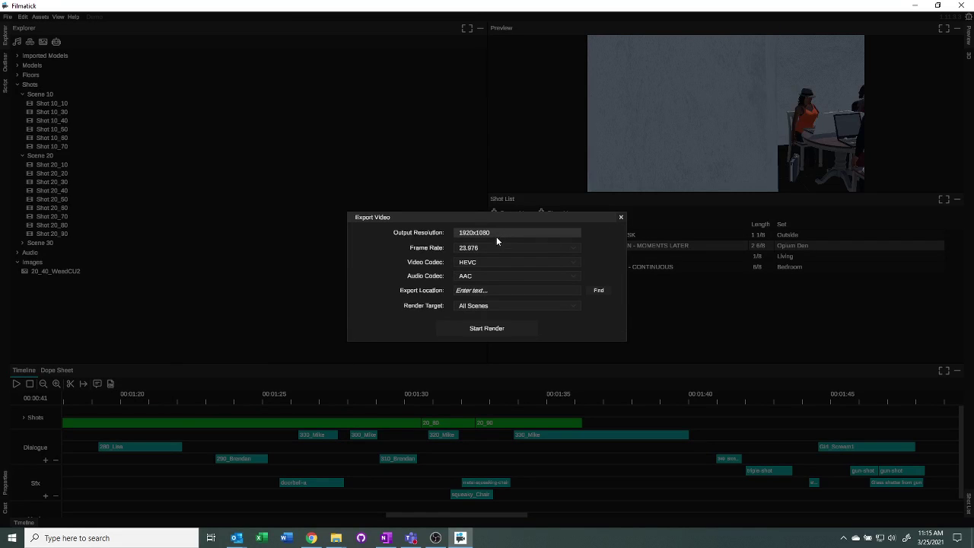
pyautogui.click(601, 291)
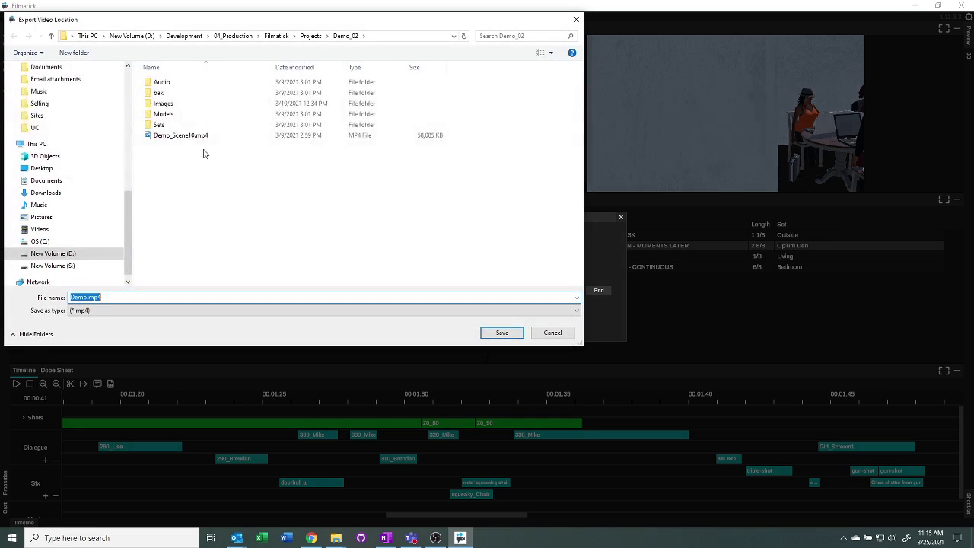
pyautogui.click(556, 334)
pyautogui.click(489, 306)
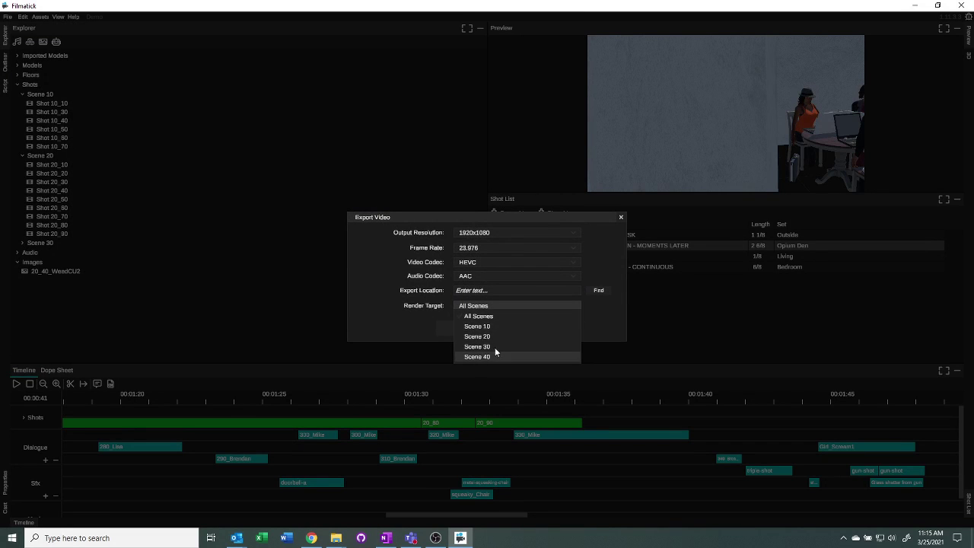
pyautogui.click(595, 314)
pyautogui.click(621, 217)
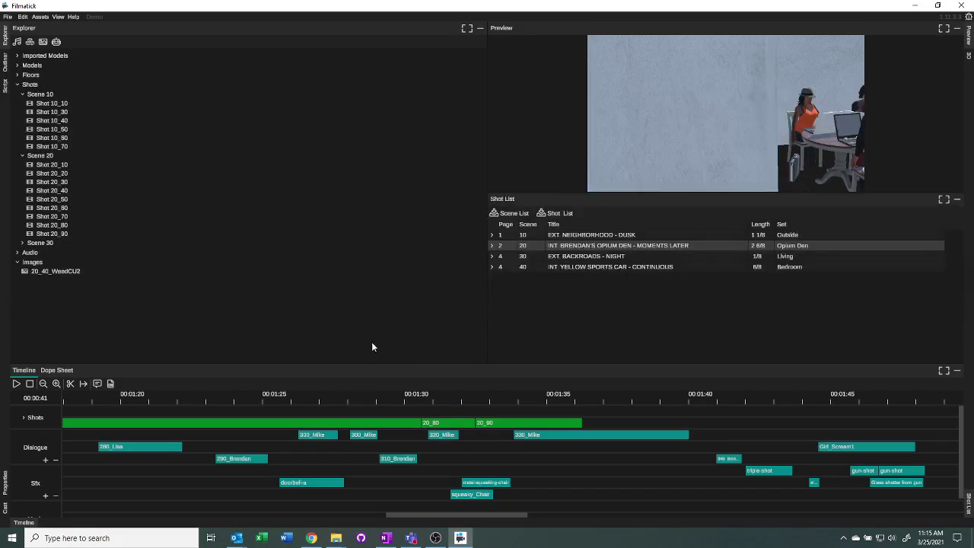